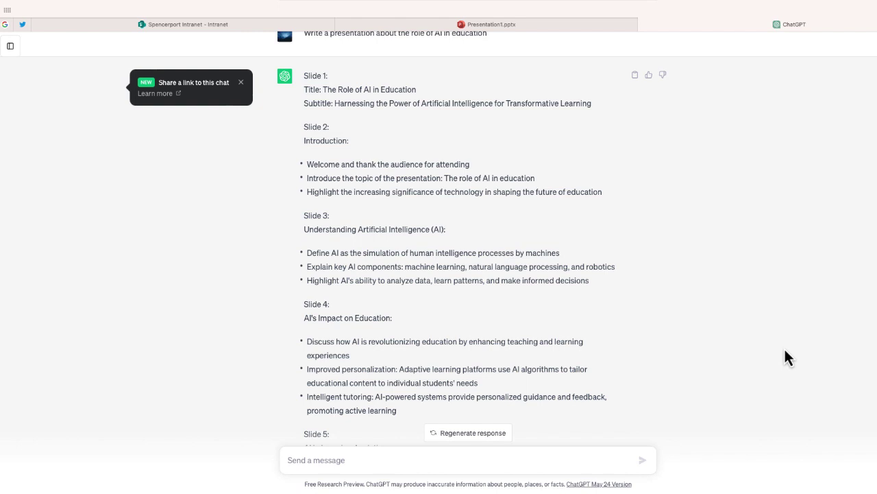
# Step: Scroll past ChatGPT's AI-in-education slide outline and switch to the Presentation1.pptx window
pyautogui.scroll(-1, 787, 357)
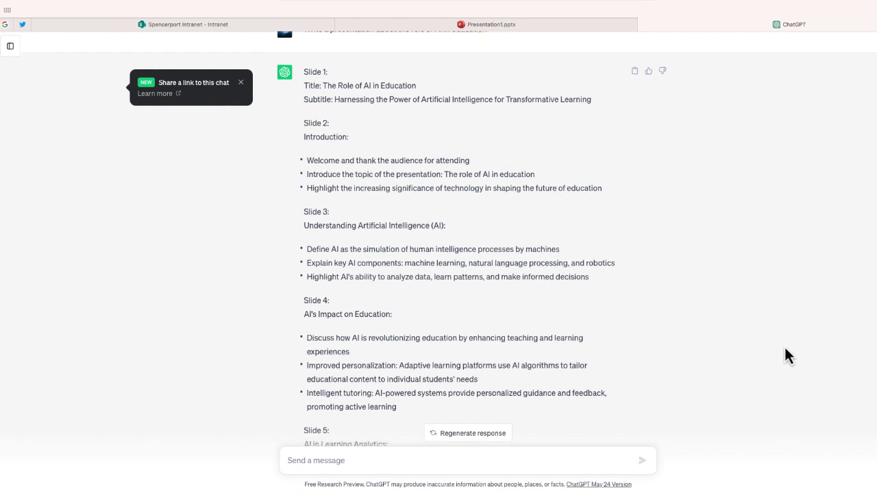
pyautogui.scroll(-1, 788, 346)
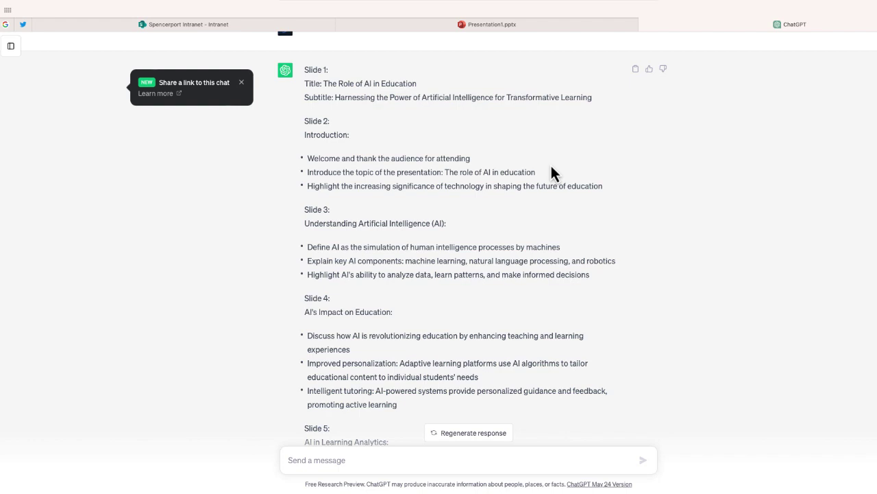
pyautogui.click(492, 24)
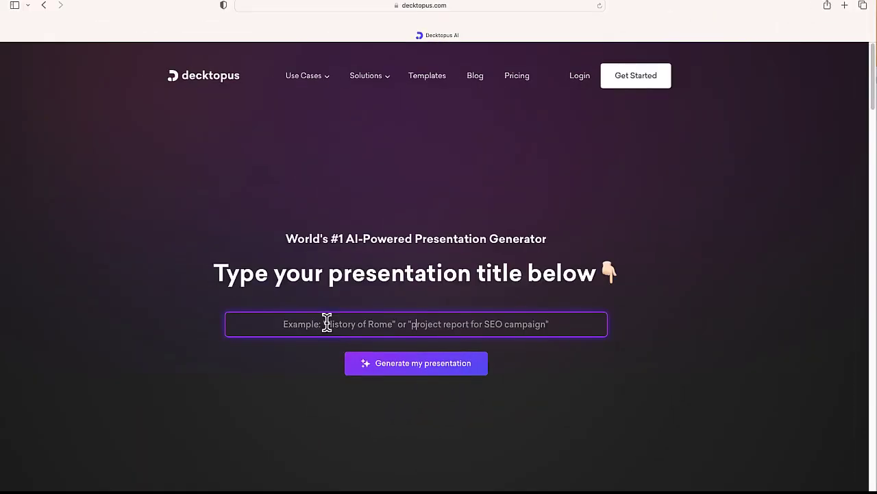
# Step: Enter the prompt 'Write a presentation about the role of AI in education'
pyautogui.write('Write a presentation about the role of AI in education')
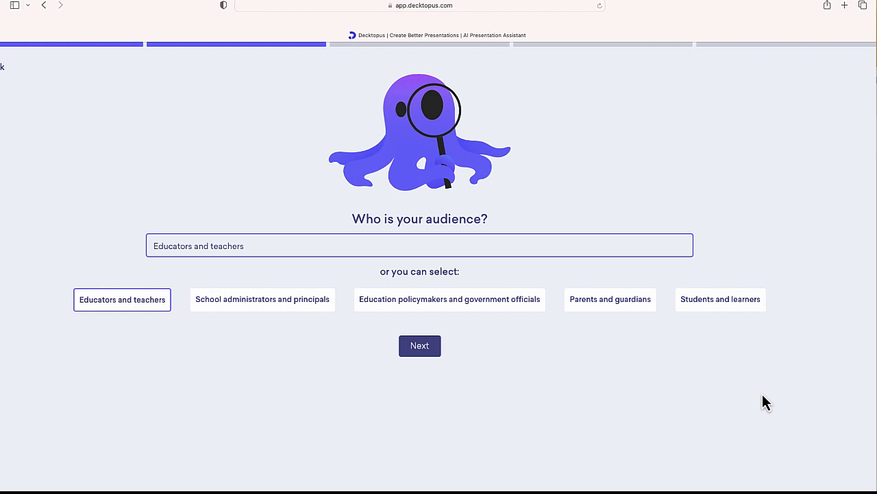
# Step: Confirm educators and teachers, the classroom-demonstration aim, 10 minutes and the Formal template, then generate
pyautogui.click(411, 348)
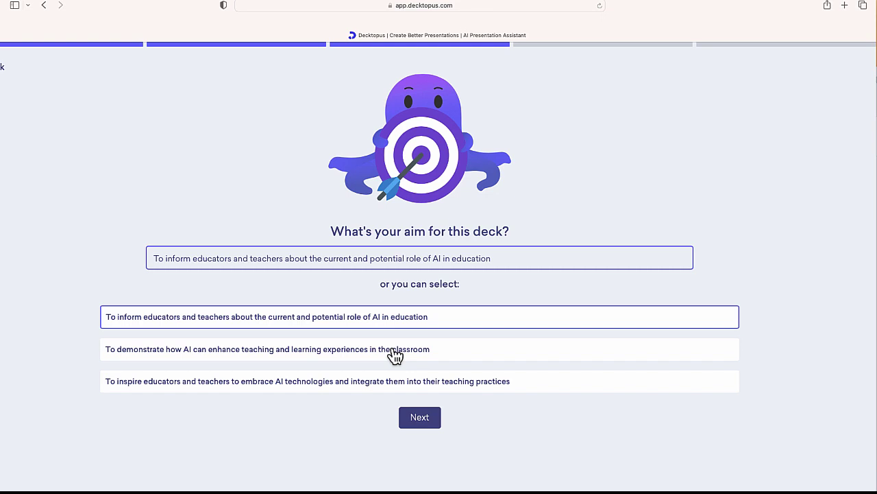
pyautogui.click(395, 355)
pyautogui.click(416, 424)
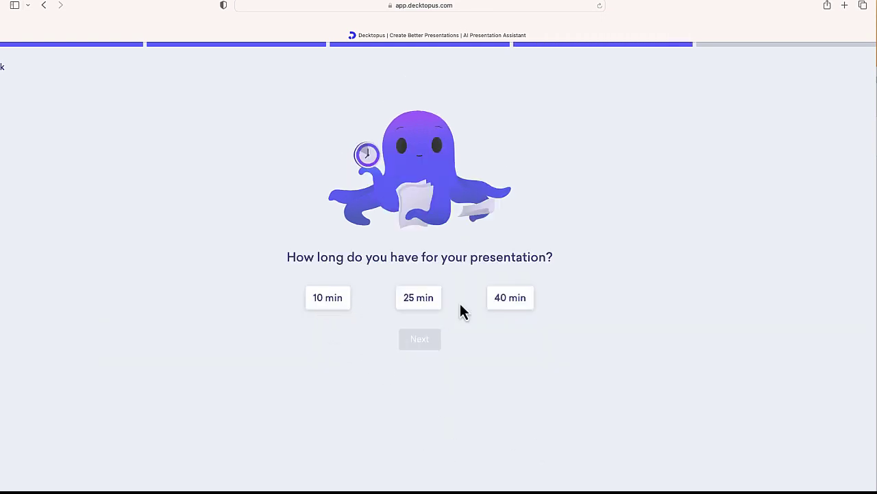
pyautogui.click(323, 302)
pyautogui.click(435, 343)
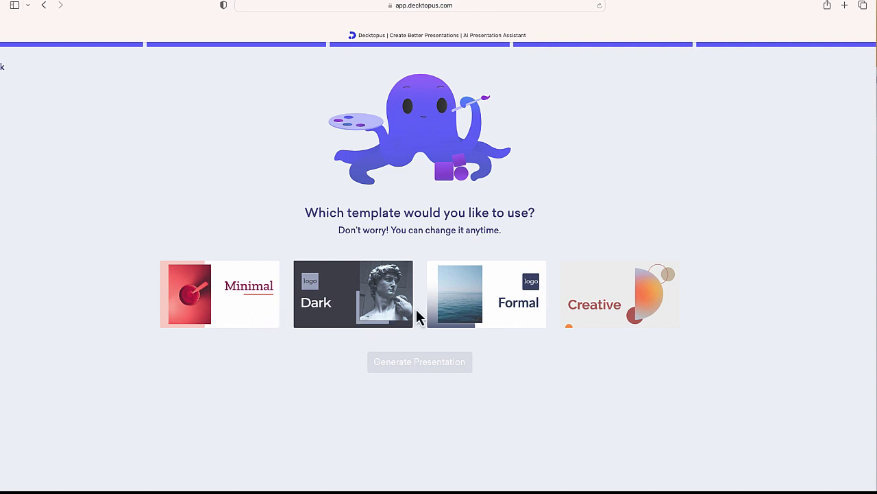
pyautogui.click(485, 317)
pyautogui.click(435, 365)
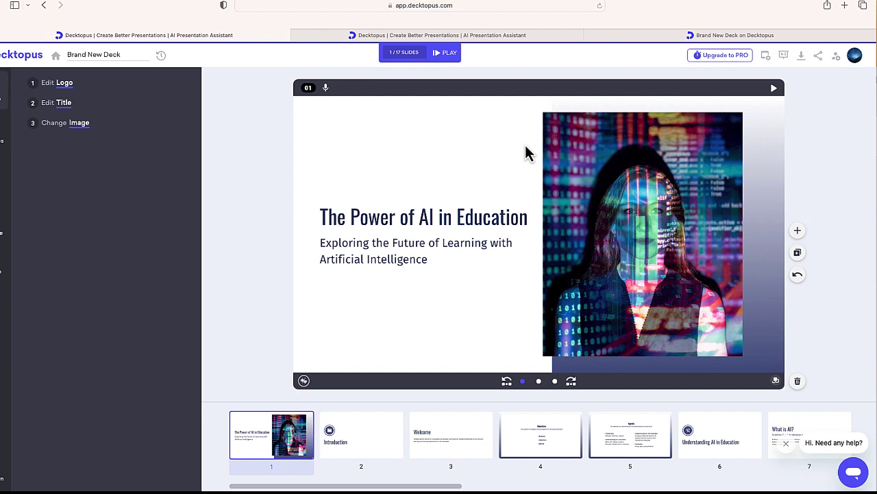
# Step: Step through the generated deck's opening slides up to Welcome and Agenda
pyautogui.press('Right')
pyautogui.press('Right')
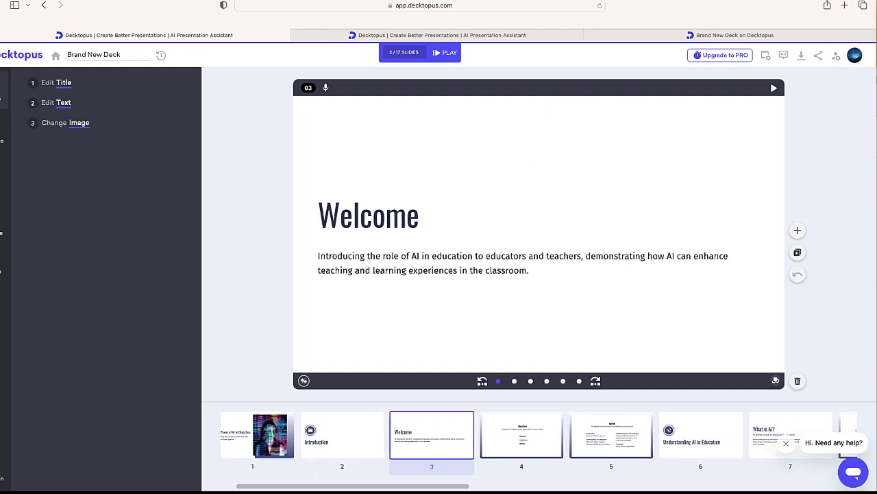
pyautogui.press('Right')
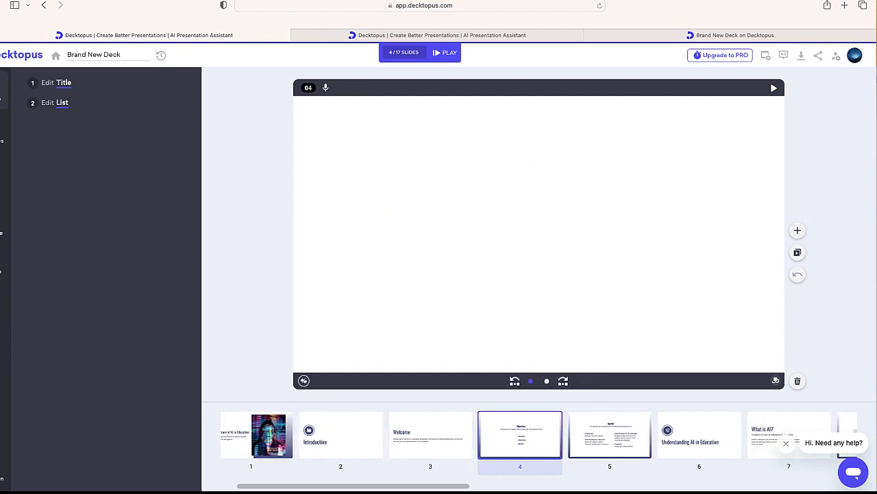
pyautogui.press('Right')
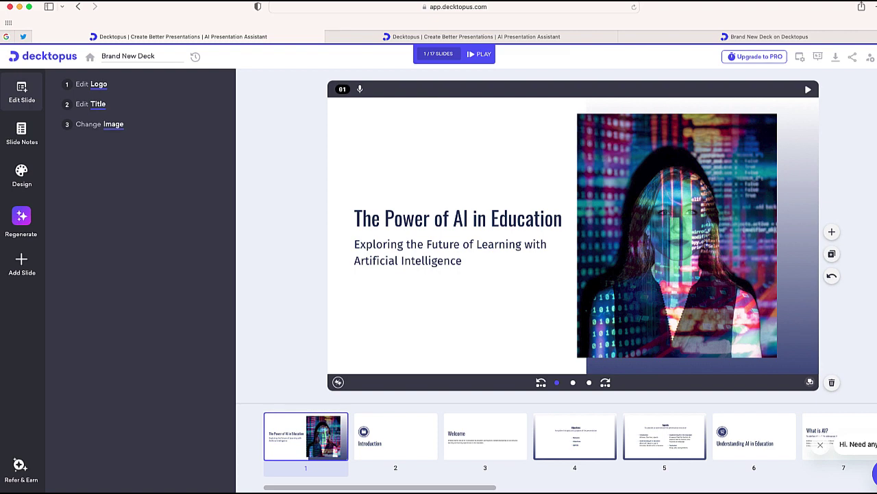
# Step: Show the title text and image-replacement options, then the font, palette and Abstract theme settings
pyautogui.click(420, 227)
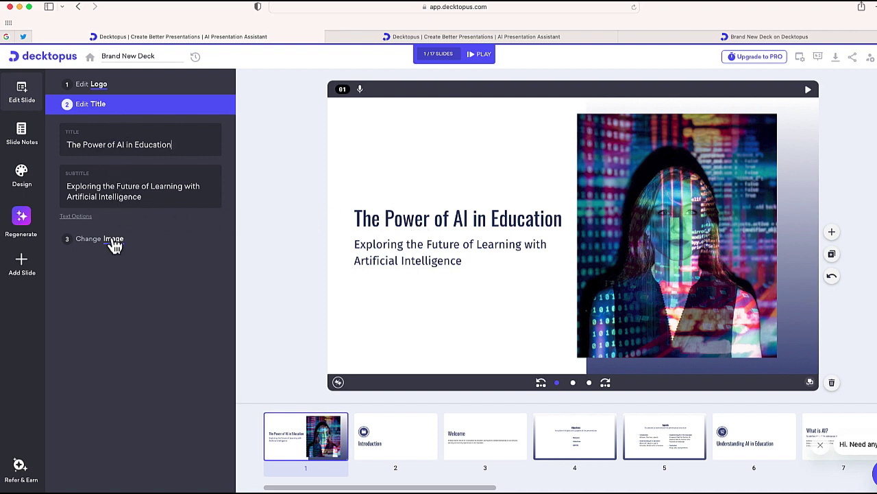
pyautogui.click(113, 240)
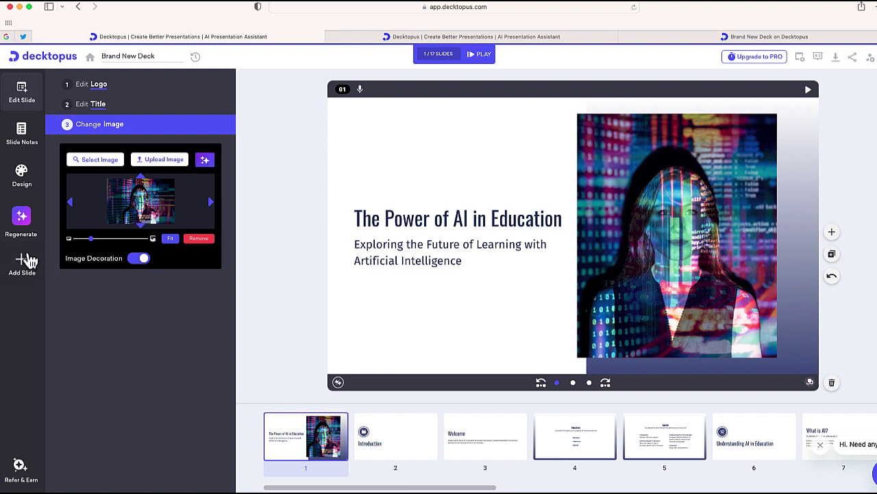
pyautogui.click(23, 173)
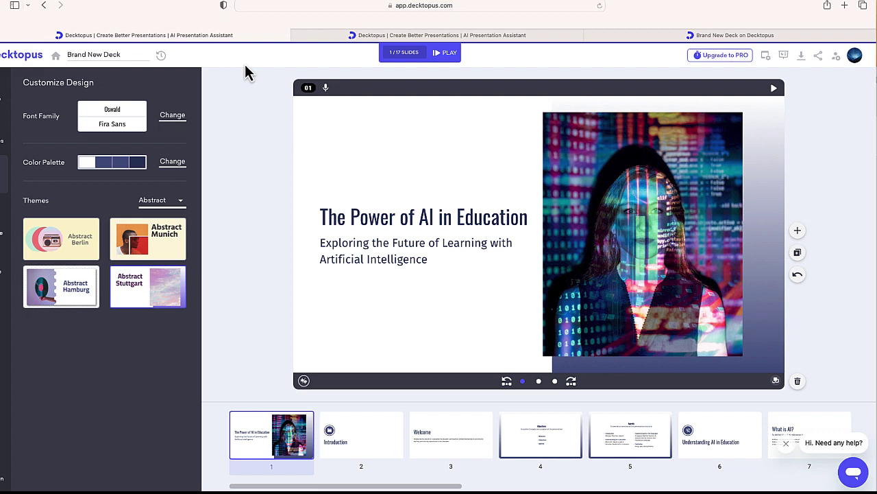
# Step: Play the deck from Introduction through Objectives and Agenda to 'What is AI?', then exit
pyautogui.click(456, 54)
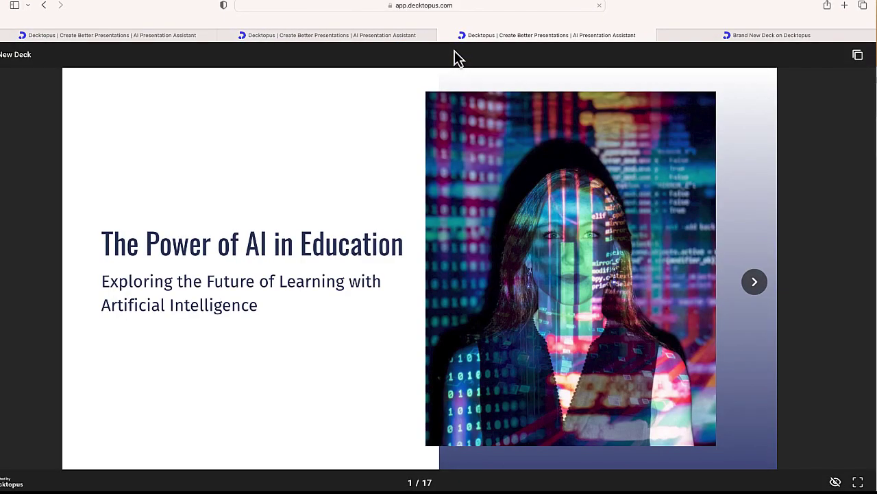
pyautogui.click(756, 284)
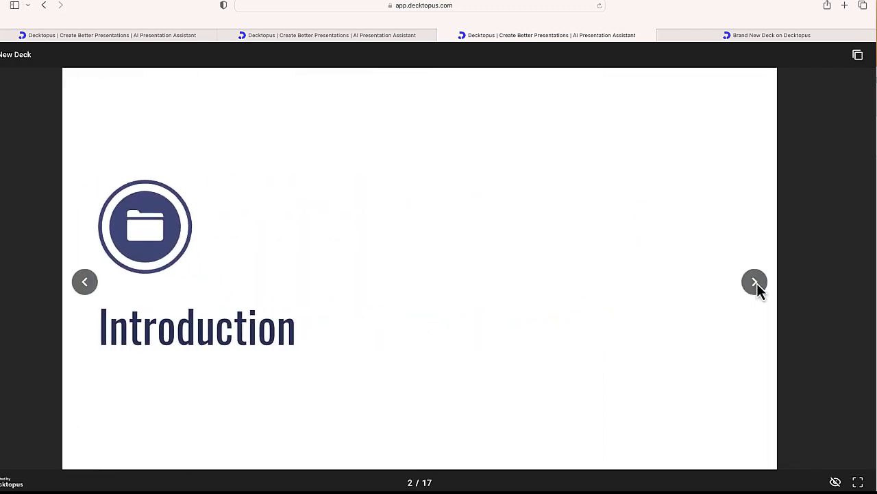
pyautogui.click(755, 282)
pyautogui.click(755, 283)
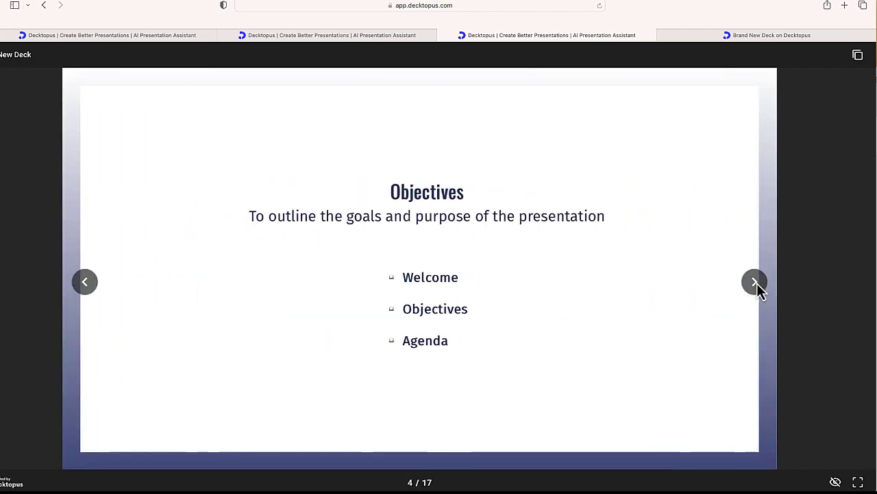
pyautogui.click(755, 283)
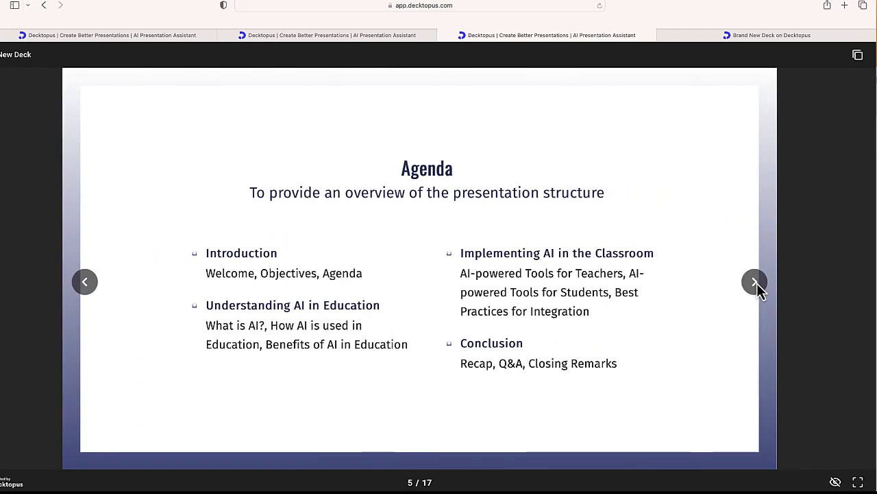
pyautogui.click(755, 282)
pyautogui.click(757, 283)
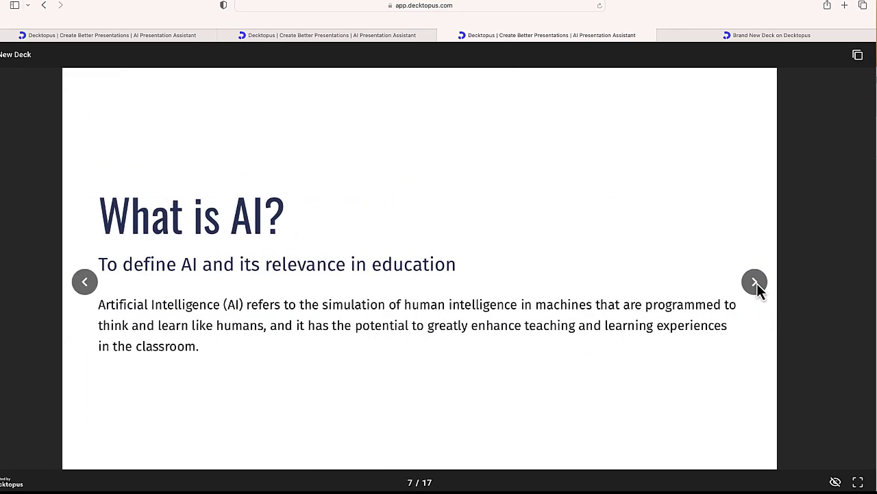
pyautogui.press('Escape')
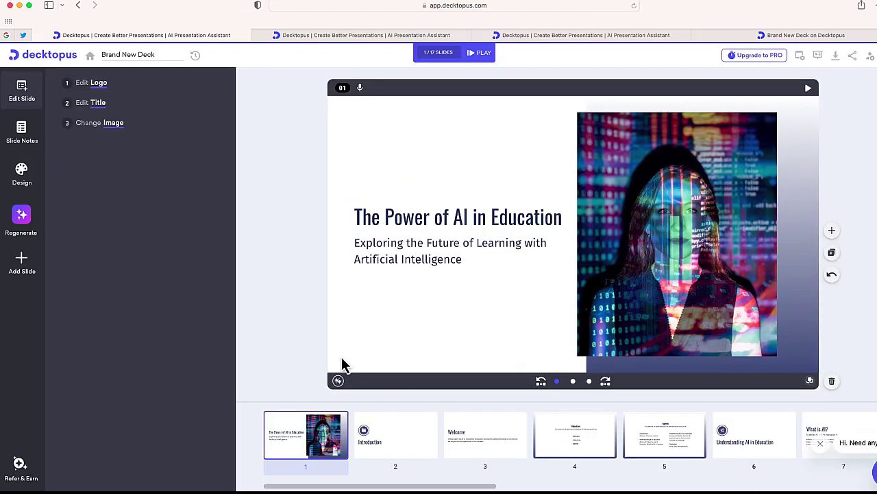
# Step: View the title slide's empty speaker notes, then return to the design options and scroll them
pyautogui.click(23, 141)
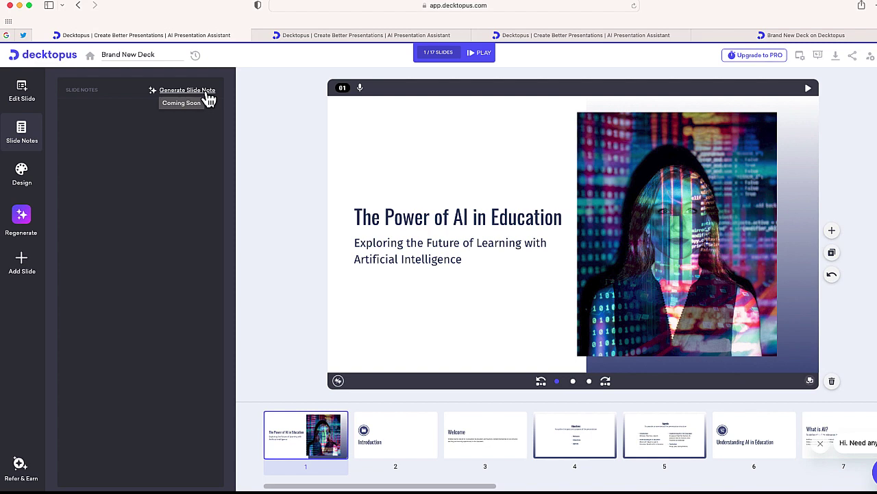
pyautogui.click(21, 175)
pyautogui.hscroll(2, 706, 208)
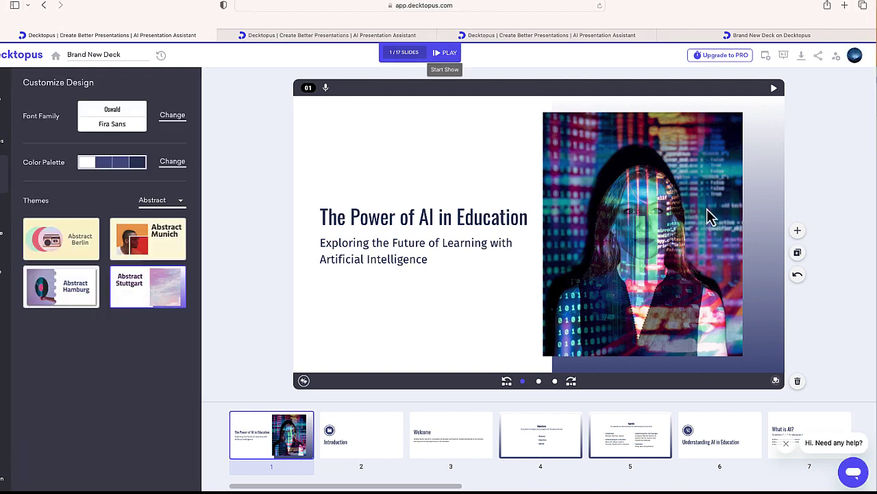
pyautogui.click(819, 55)
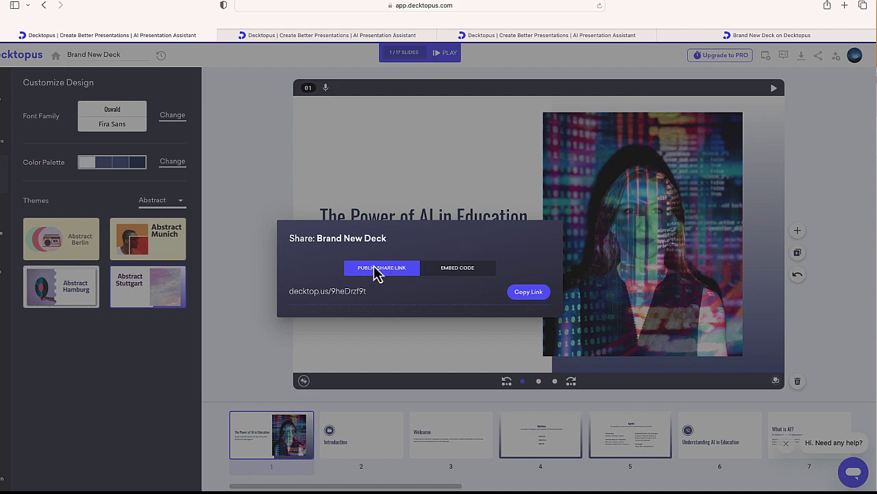
pyautogui.moveTo(365, 292); pyautogui.dragTo(282, 291)
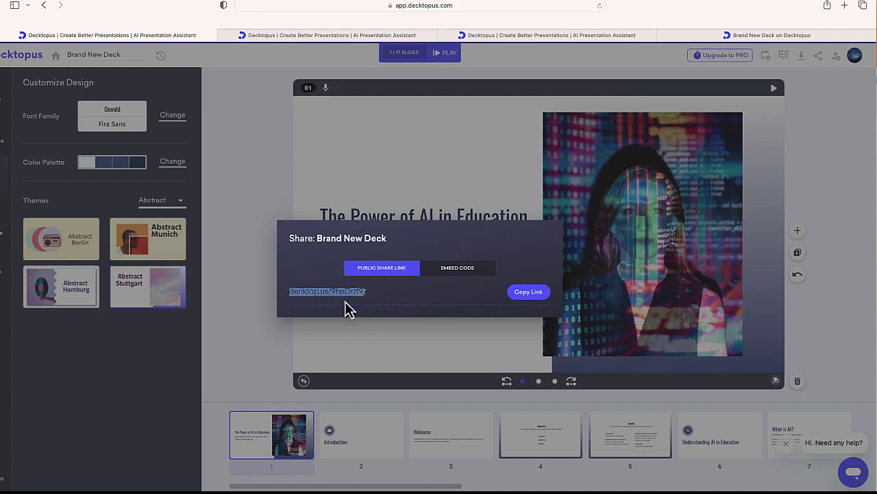
pyautogui.moveTo(345, 300); pyautogui.dragTo(384, 300)
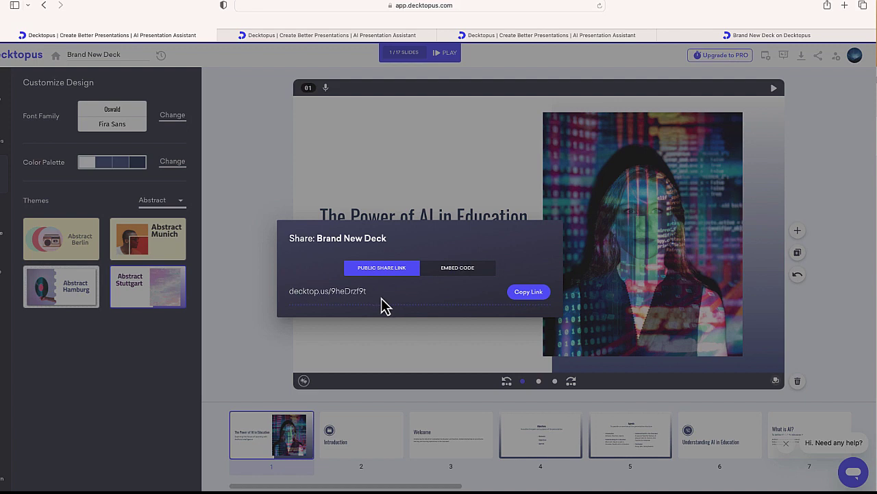
pyautogui.click(451, 271)
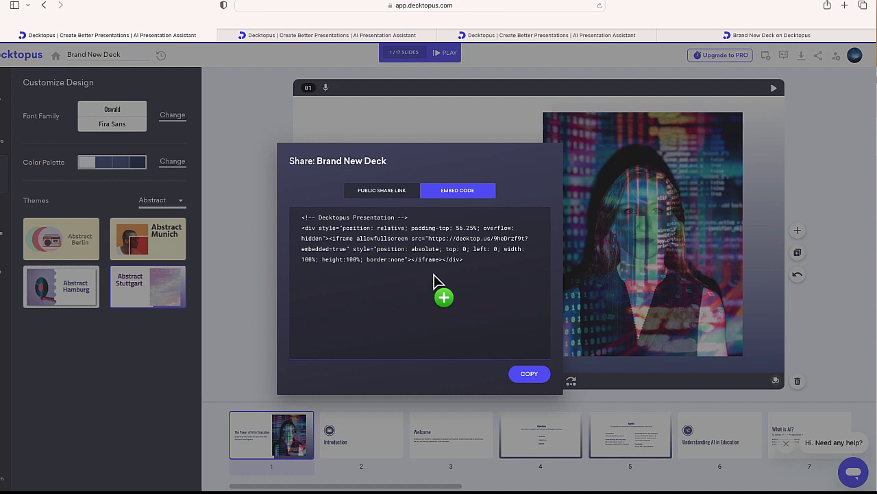
pyautogui.click(545, 375)
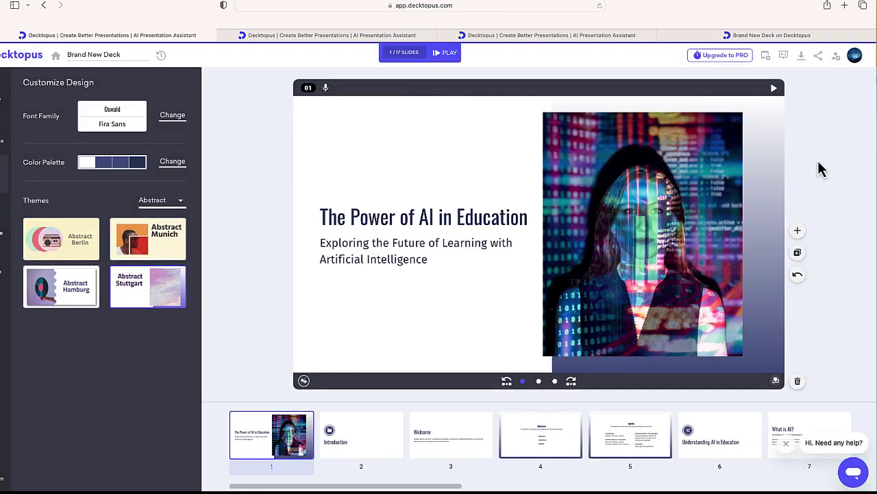
# Step: Attempt a deck download, triggering the Pro AI $9.99 and Business AI $36 monthly offer
pyautogui.click(801, 56)
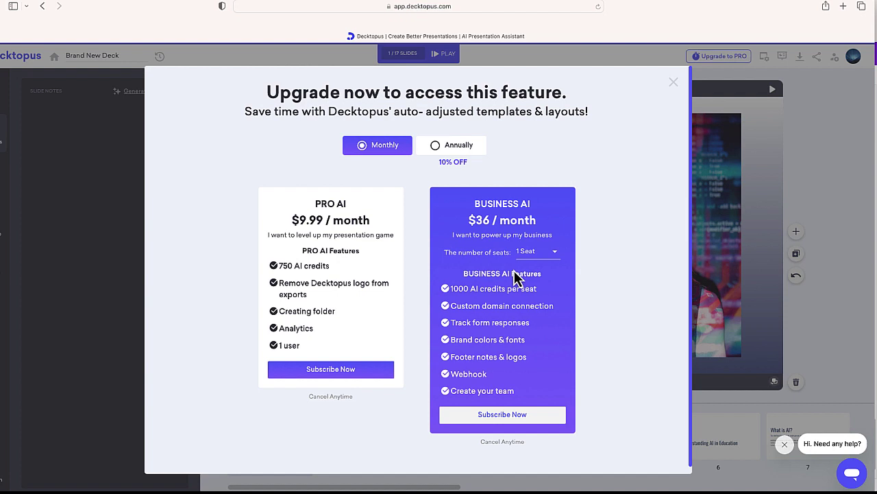
# Step: Switch the upgrade pricing to annual billing: Pro AI $95.88, Business AI $359.88
pyautogui.click(453, 145)
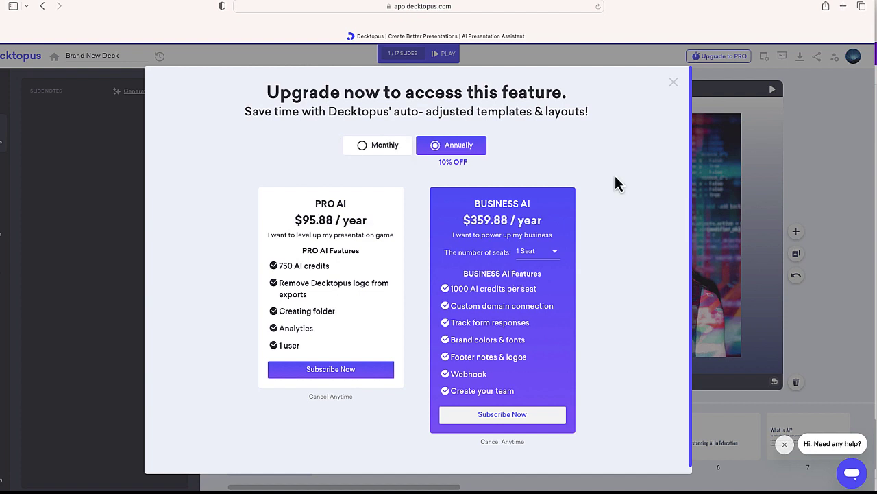